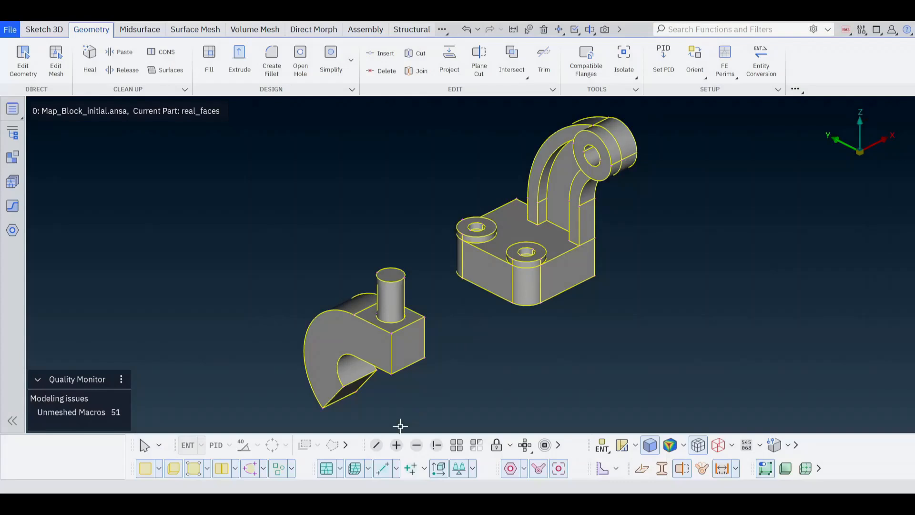
Isolate the hook-shaped part and copy the 6mm batch mesh session's mesh parameters and quality criteria to the global settings
click(376, 445)
drag(433, 411, 295, 263)
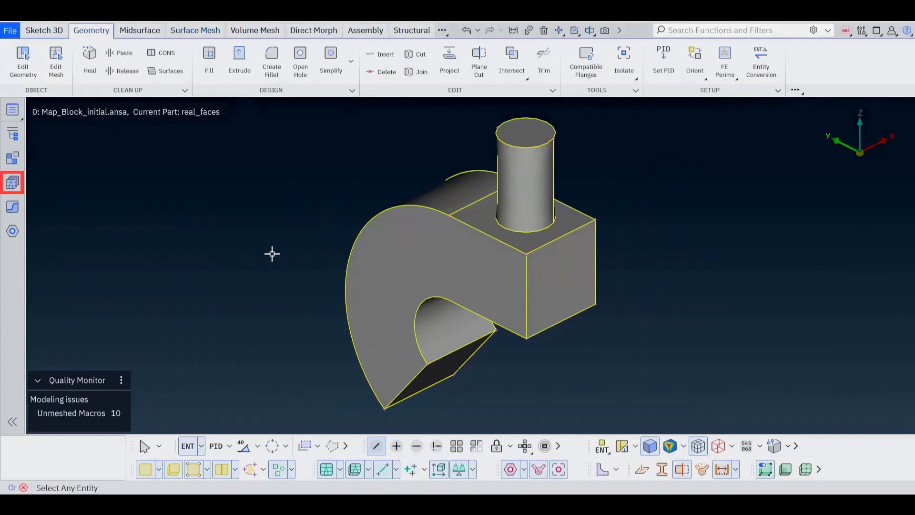
click(12, 183)
right_click(436, 175)
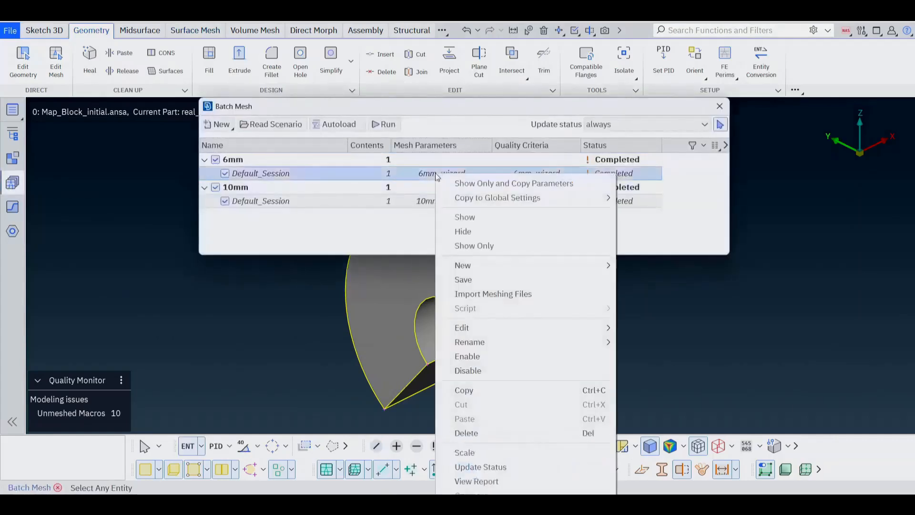
mouse_move(494, 199)
click(656, 198)
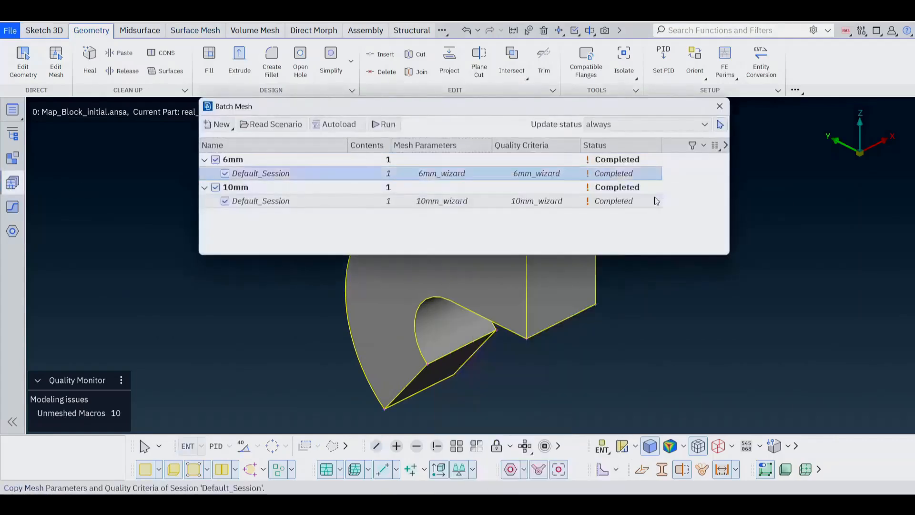
click(720, 106)
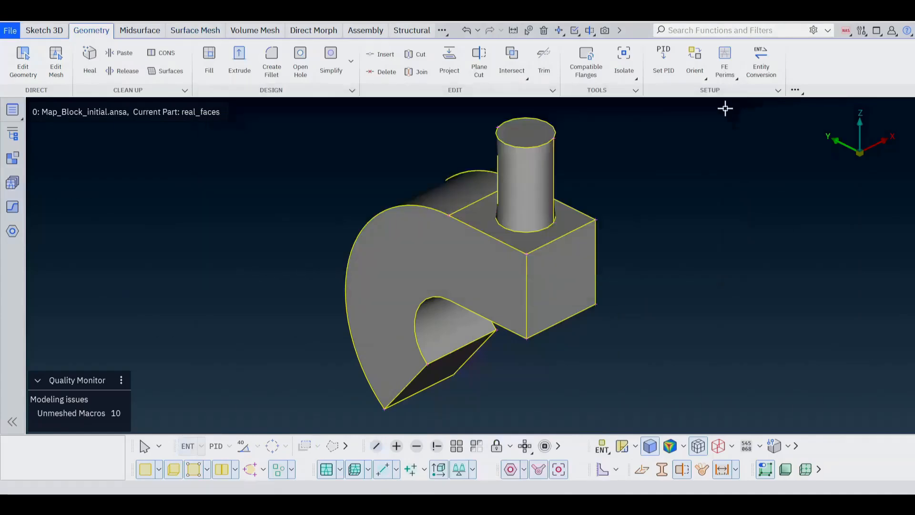
Define a map block from all faces of the hook-shaped part and open the Decompose tools for it
click(256, 30)
click(313, 73)
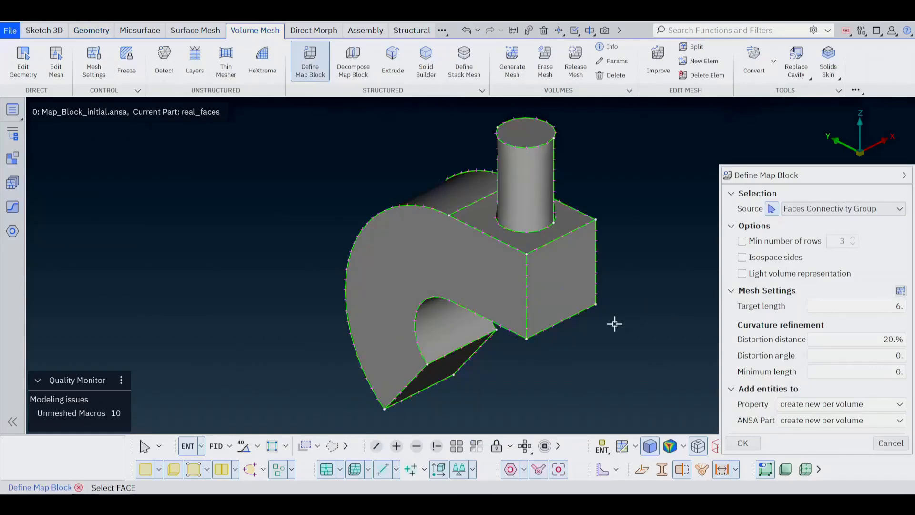
drag(645, 414, 335, 110)
middle_click(323, 124)
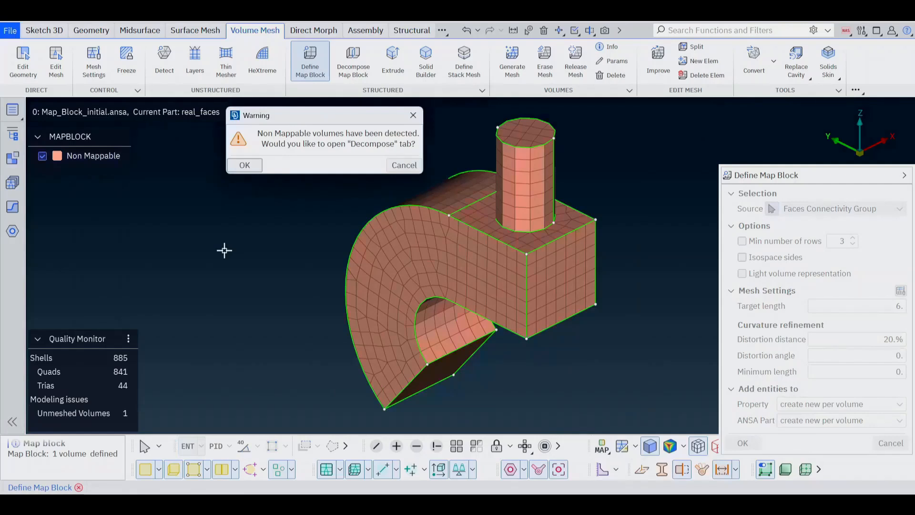
click(259, 167)
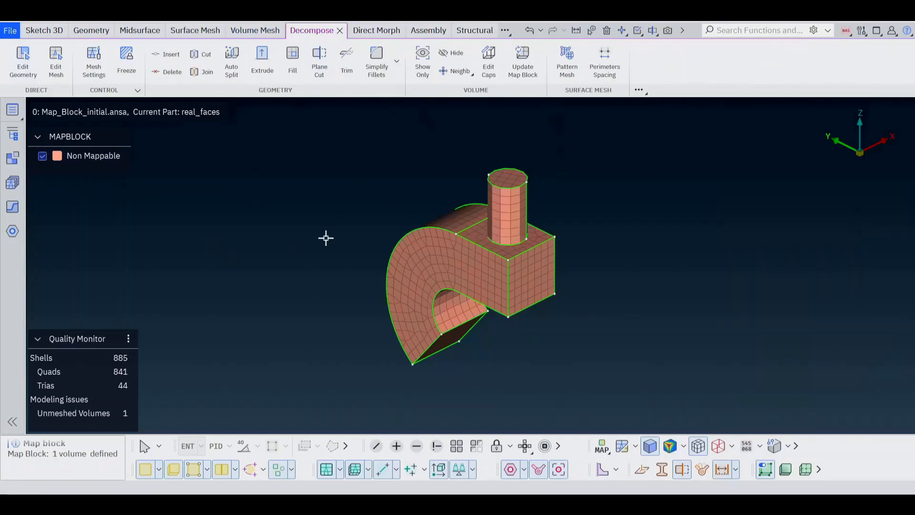
Fill the circular perimeter at the cylinder's base to separate it from the block, and update the affected map blocks
click(293, 58)
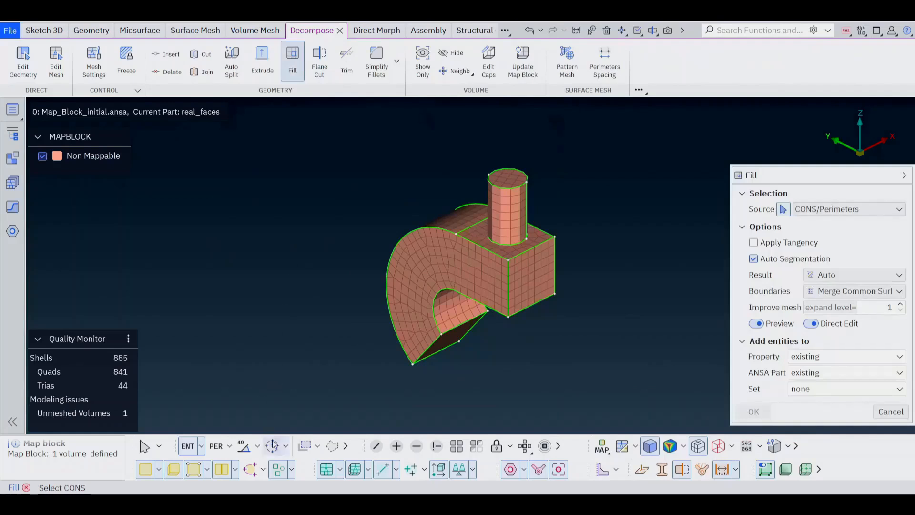
click(272, 446)
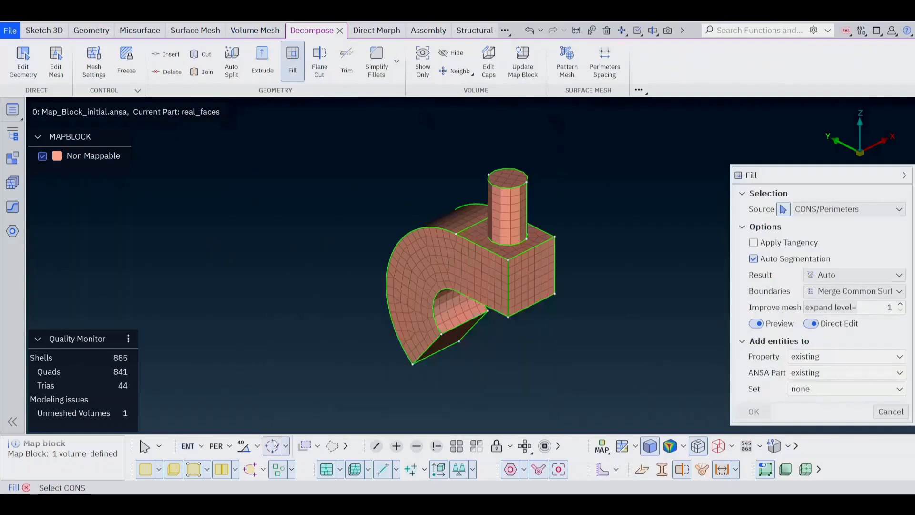
click(506, 243)
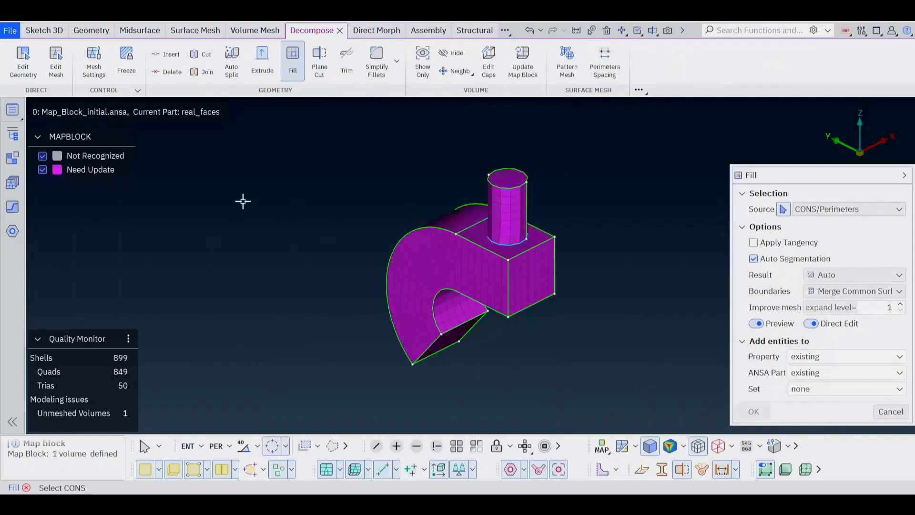
right_click(100, 170)
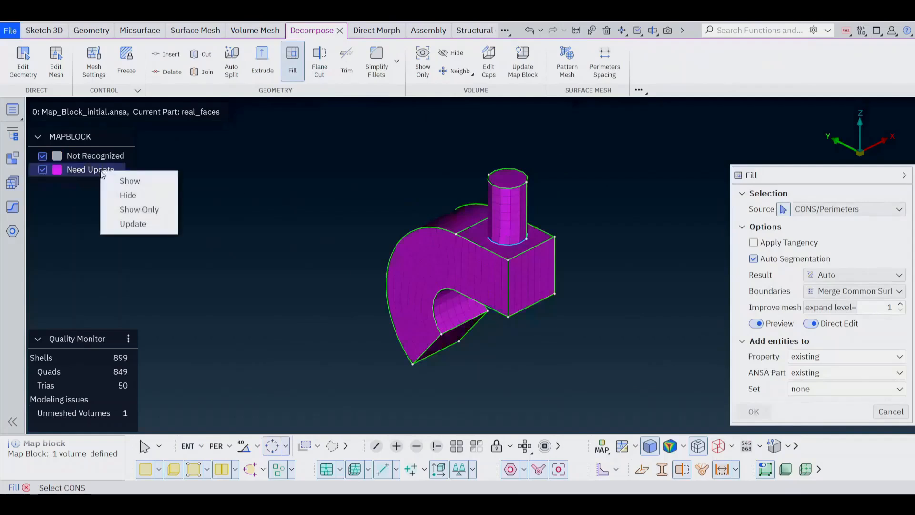
click(128, 225)
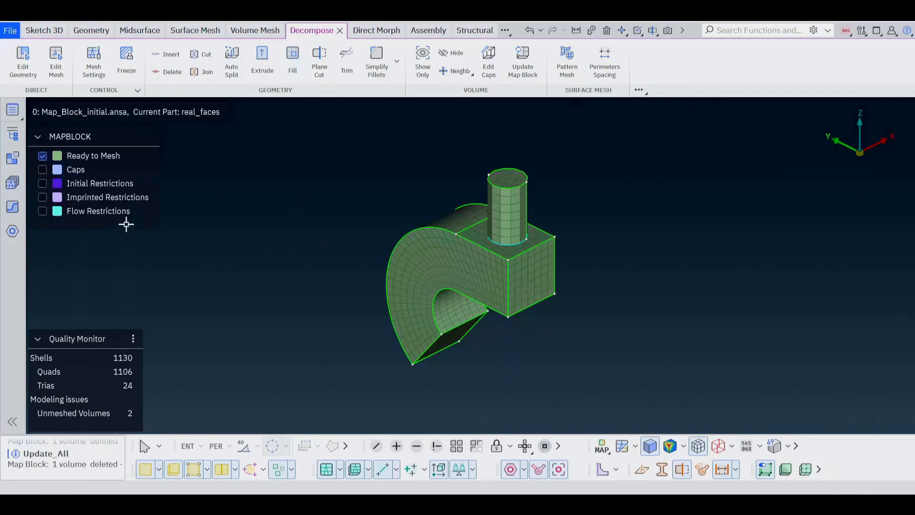
Cut both side faces between the hot points where the curved hook meets the straight block, and update the map blocks
key(F9)
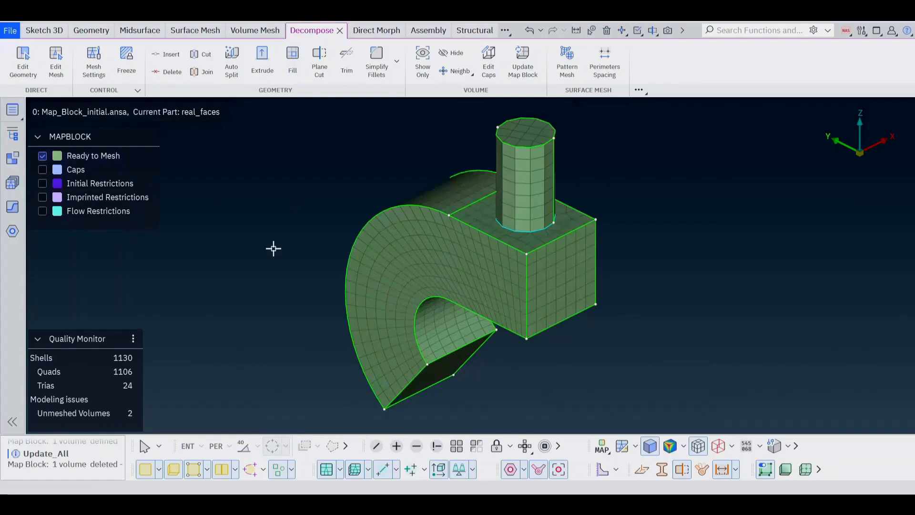
click(21, 66)
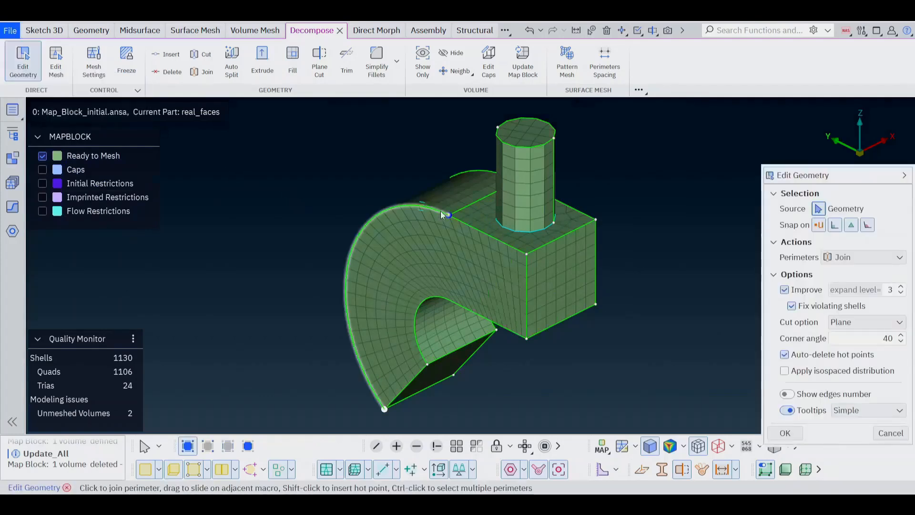
drag(448, 216, 444, 299)
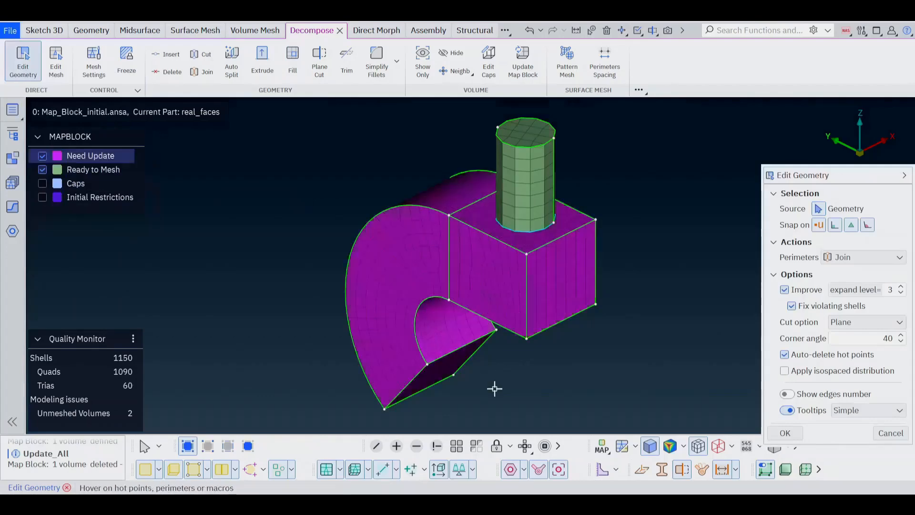
ctrl+drag(482, 363, 443, 253)
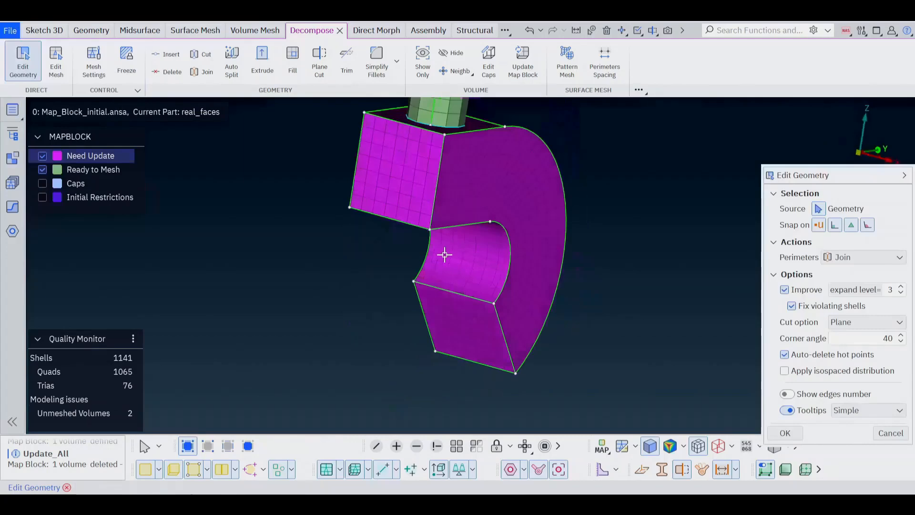
drag(491, 222, 505, 127)
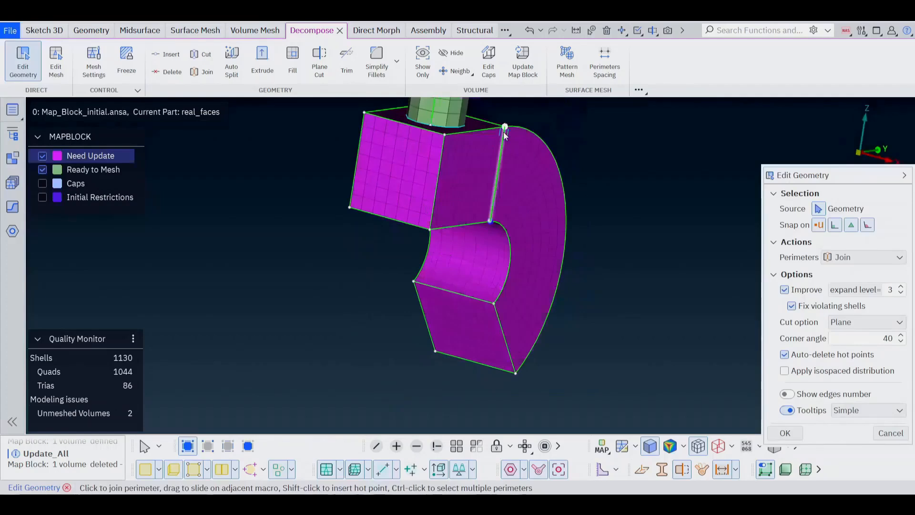
key(F10)
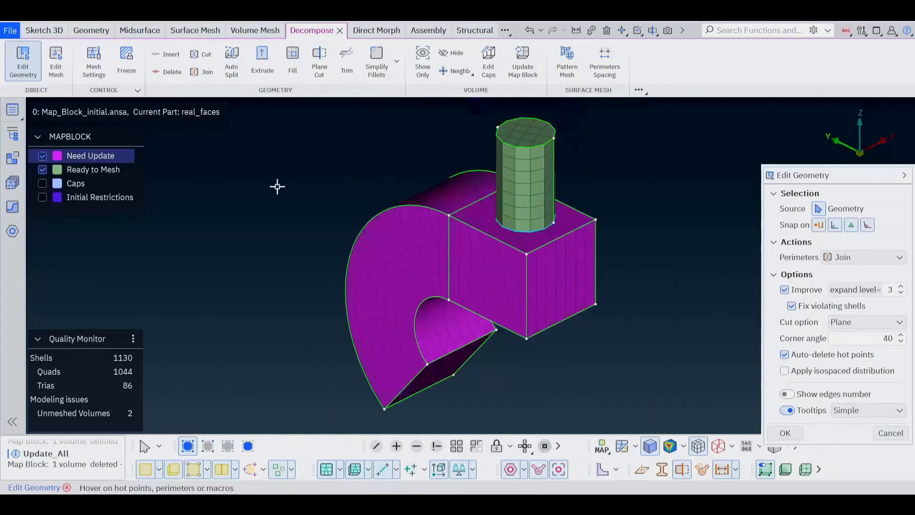
right_click(104, 157)
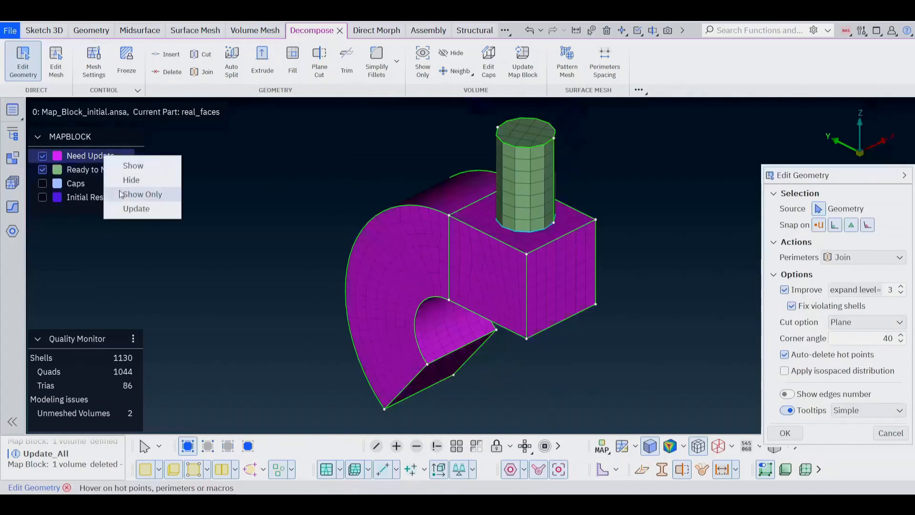
click(126, 209)
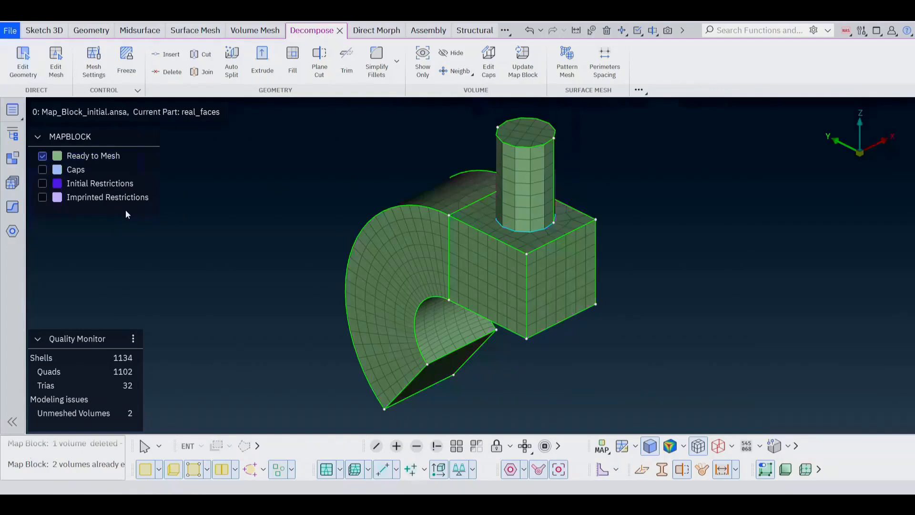
Generate the volume mesh for the map blocks that are ready to mesh
click(114, 156)
right_click(114, 156)
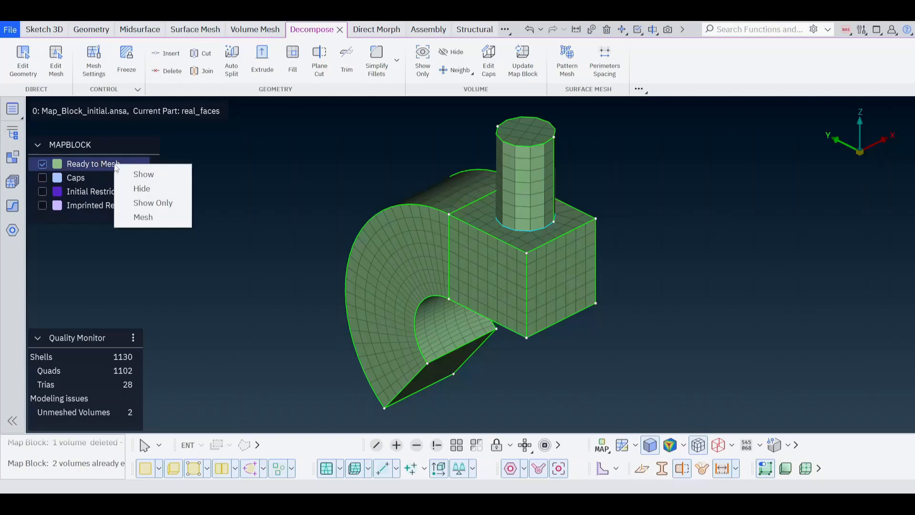
click(143, 217)
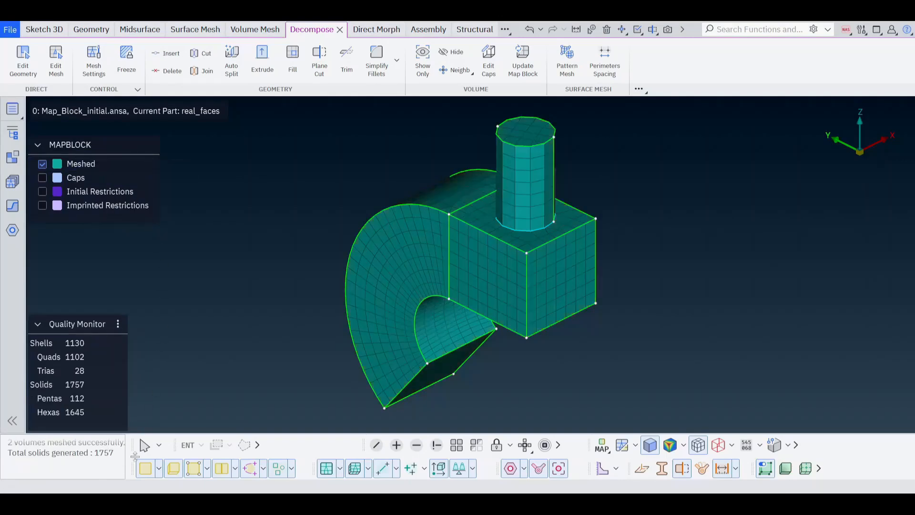
Inspect the solid elements of the hook with the shells temporarily hidden, and restore the shell display
click(144, 468)
click(144, 444)
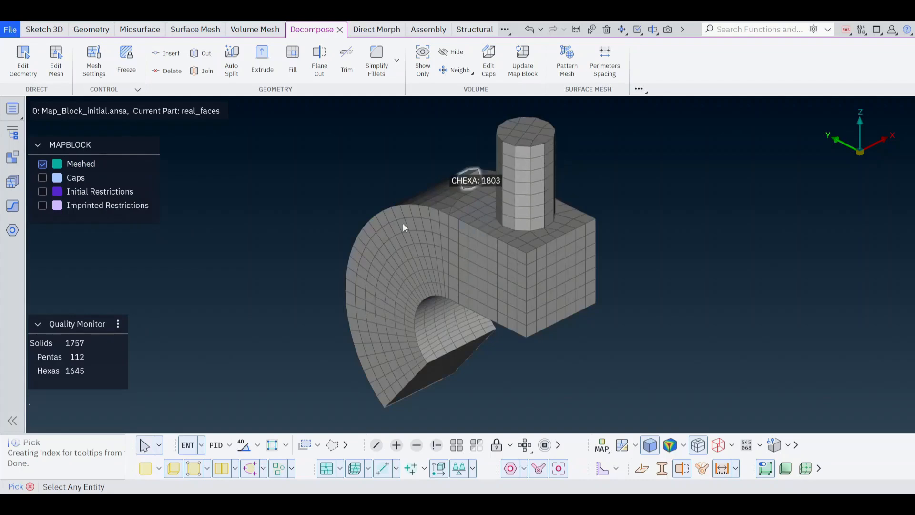
click(146, 469)
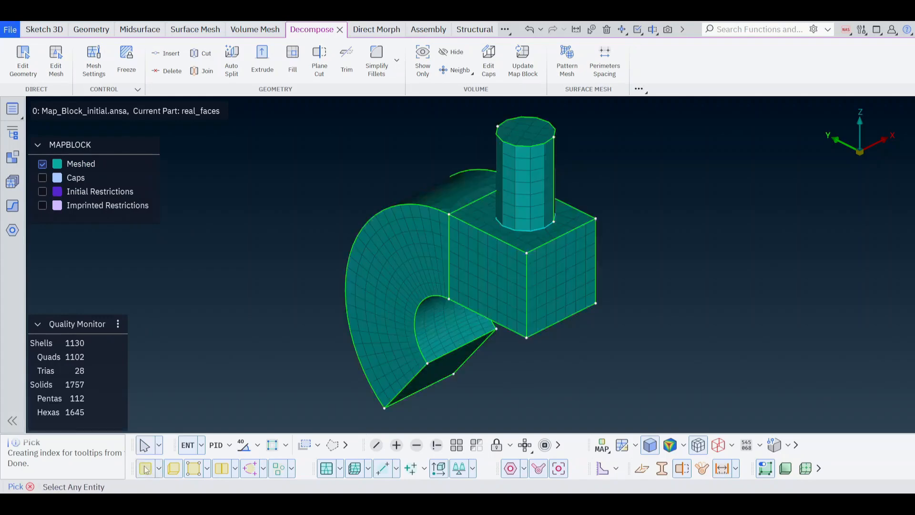
Show only the cap faces of the meshed map blocks to examine them
click(42, 177)
right_click(70, 176)
click(95, 213)
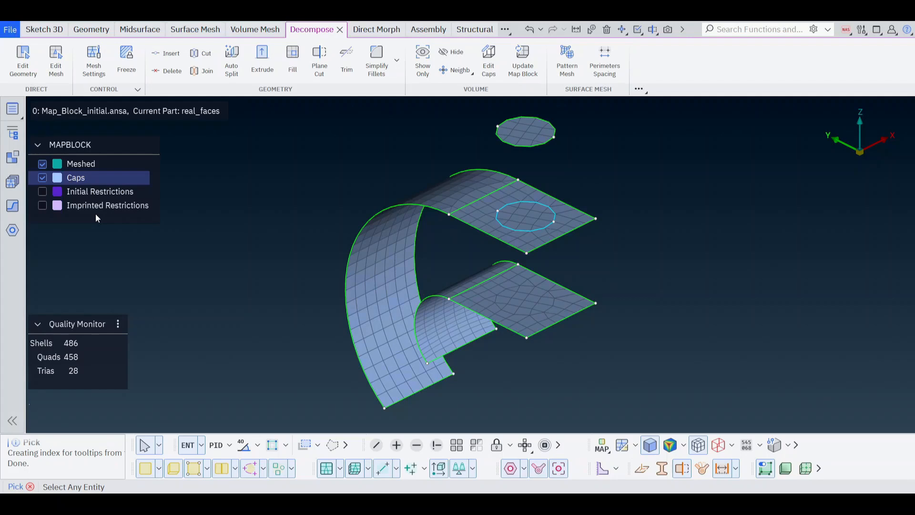
Restore the full model's display with Caps turned off, and isolate the unmeshed bracket
click(455, 445)
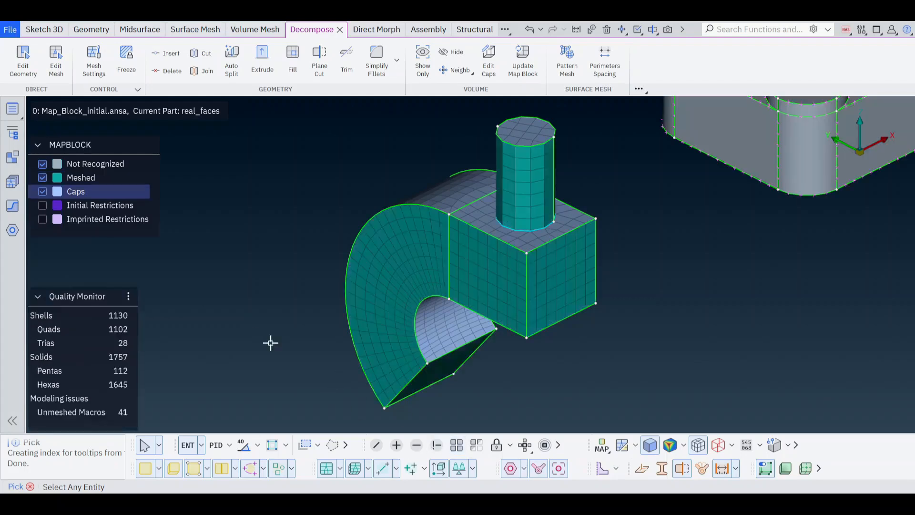
click(42, 191)
key(F9)
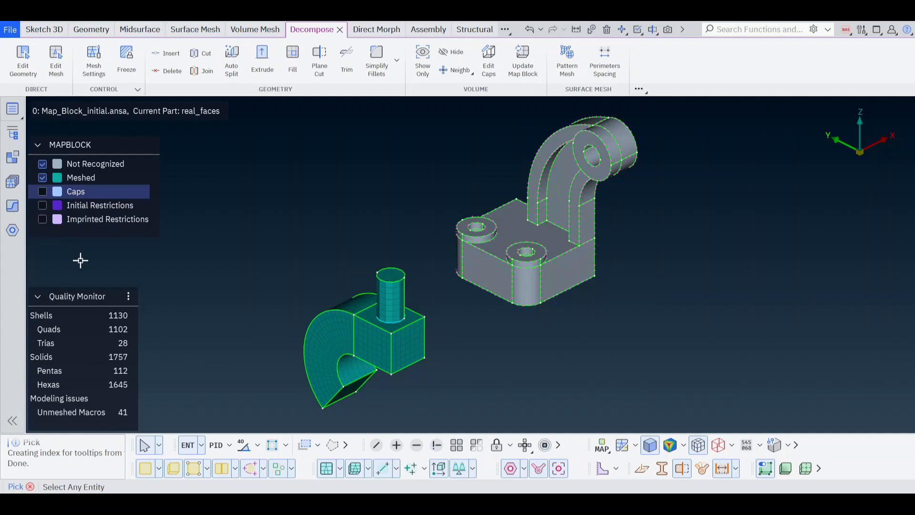
click(376, 445)
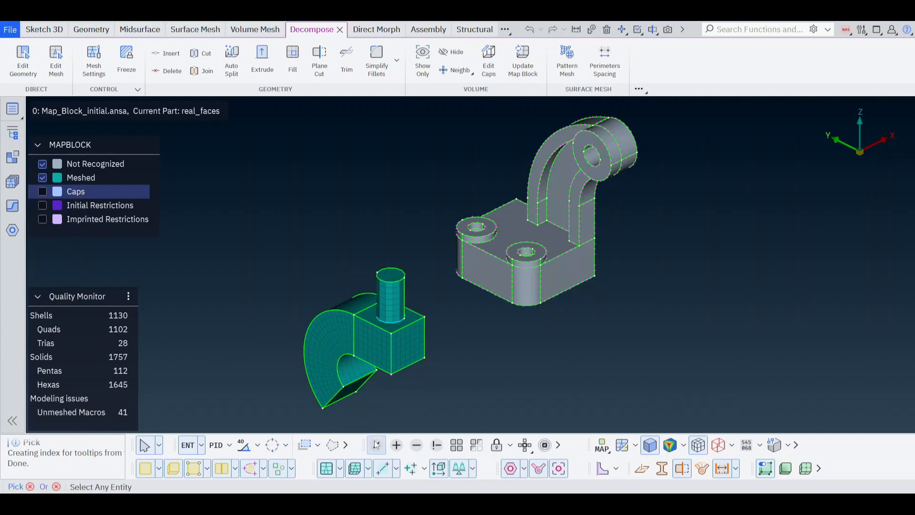
drag(448, 310, 662, 116)
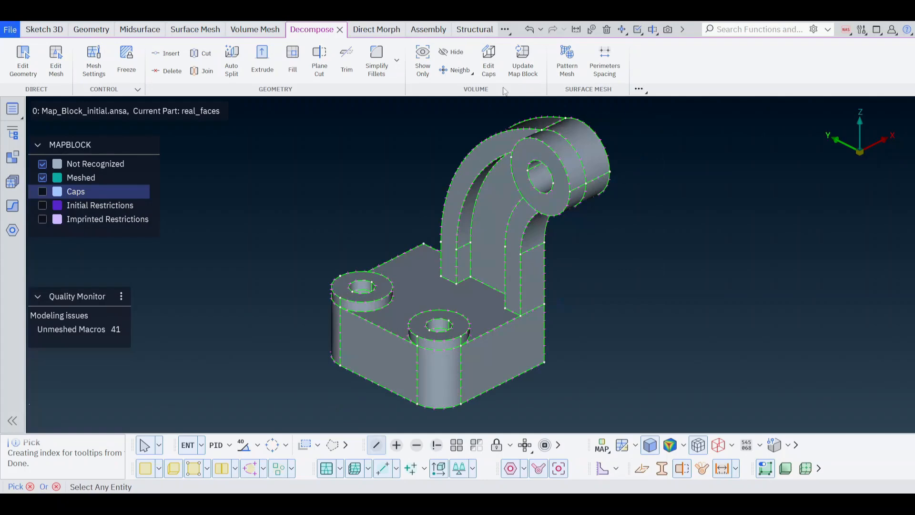
Define a map block from the bracket's connected faces and open the Decompose tools for it
click(256, 29)
click(307, 61)
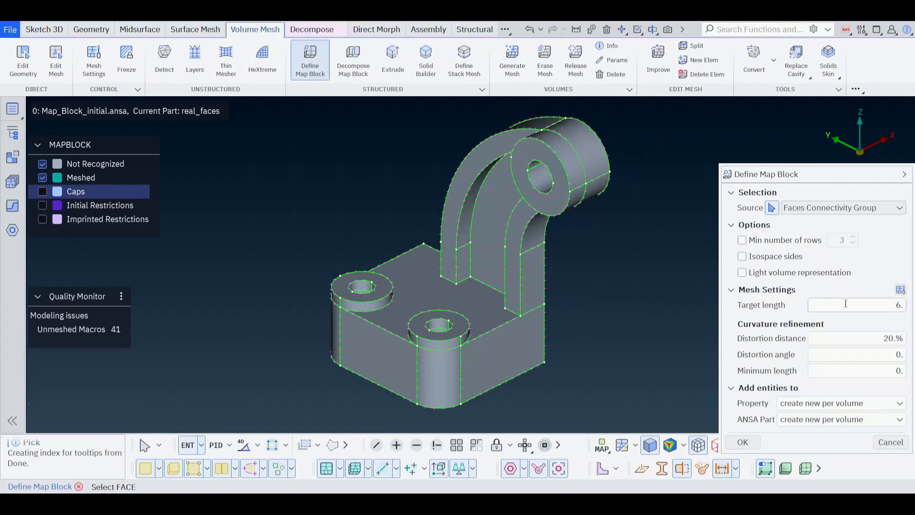
click(487, 314)
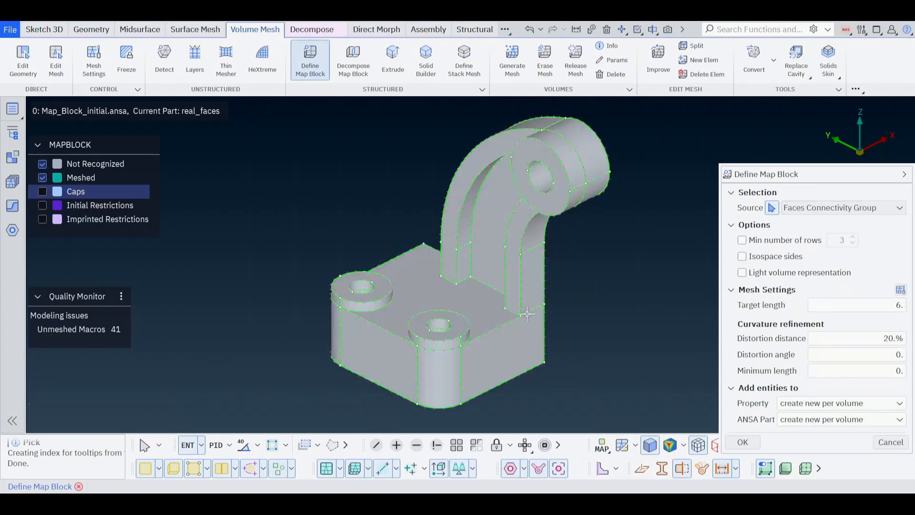
middle_click(621, 308)
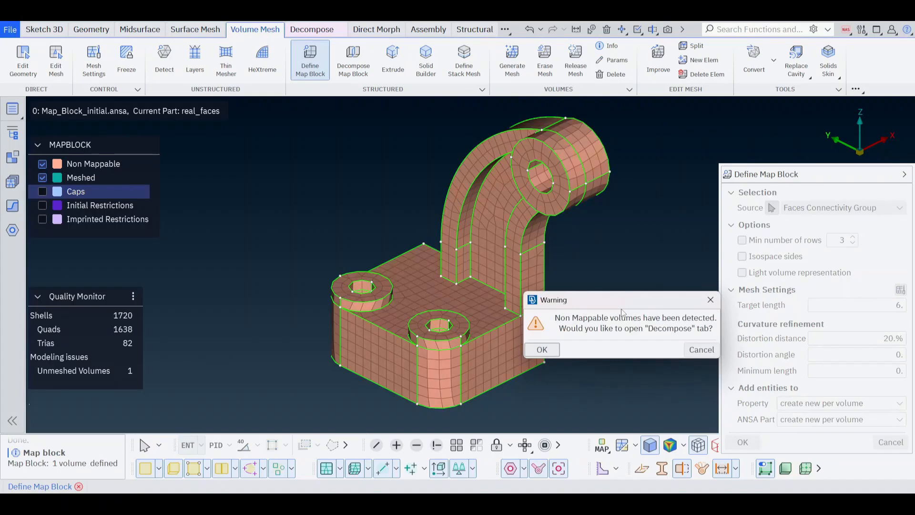
click(541, 349)
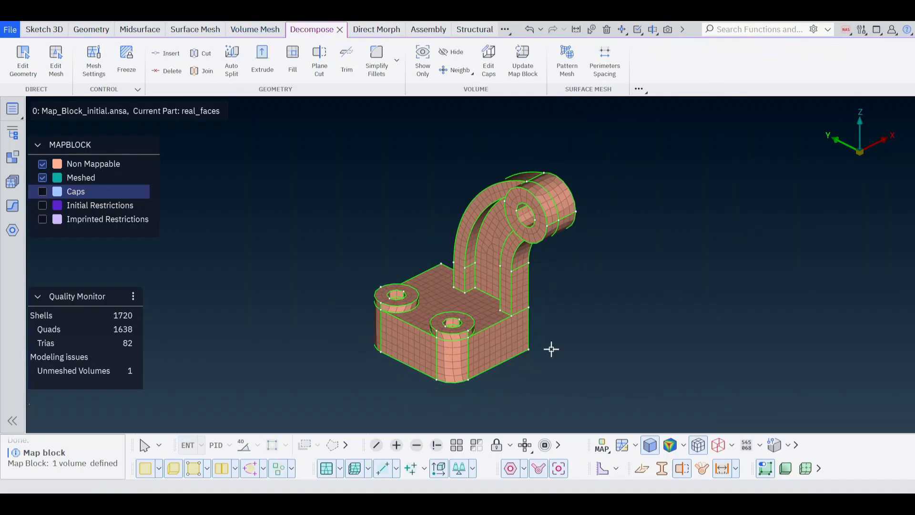
Set up an Auto Split of the bracket's volume with a directional split along vector 1, 0, 0, and preview it
click(231, 61)
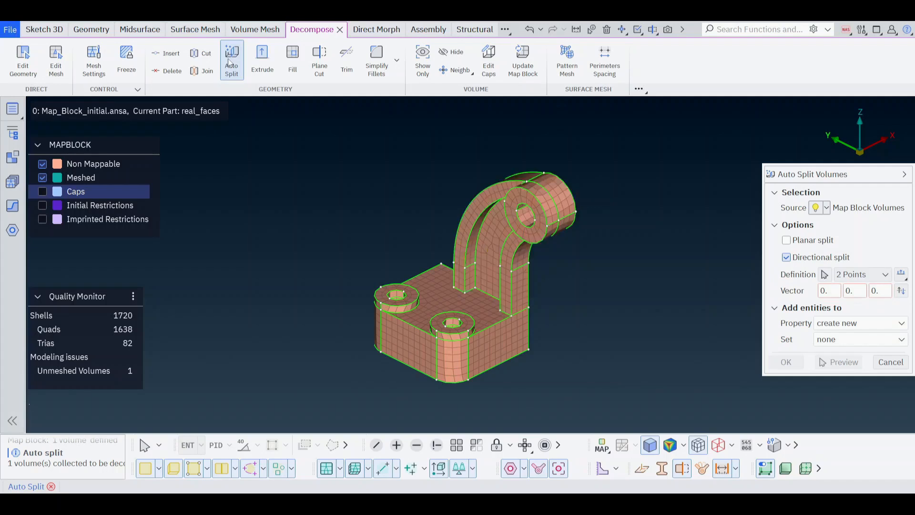
double_click(829, 289)
text(1)
click(852, 364)
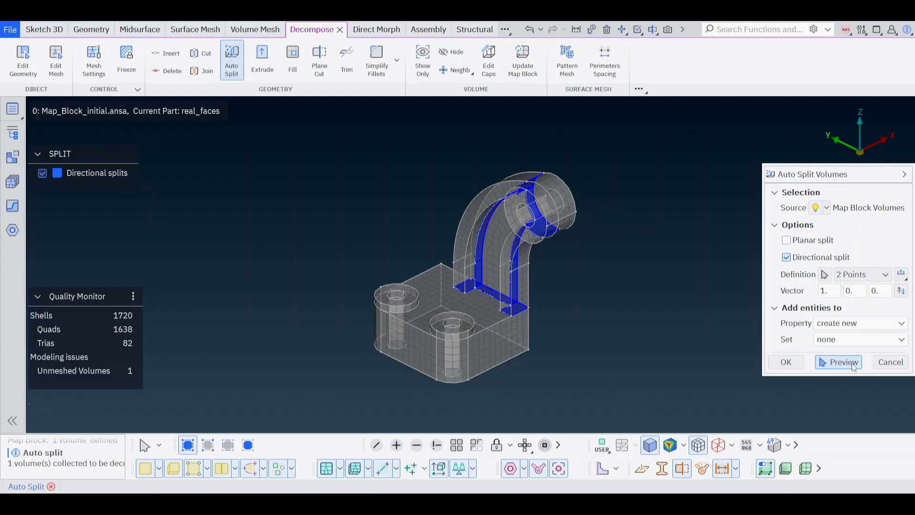
Apply the previewed directional split to the bracket's volume
click(773, 364)
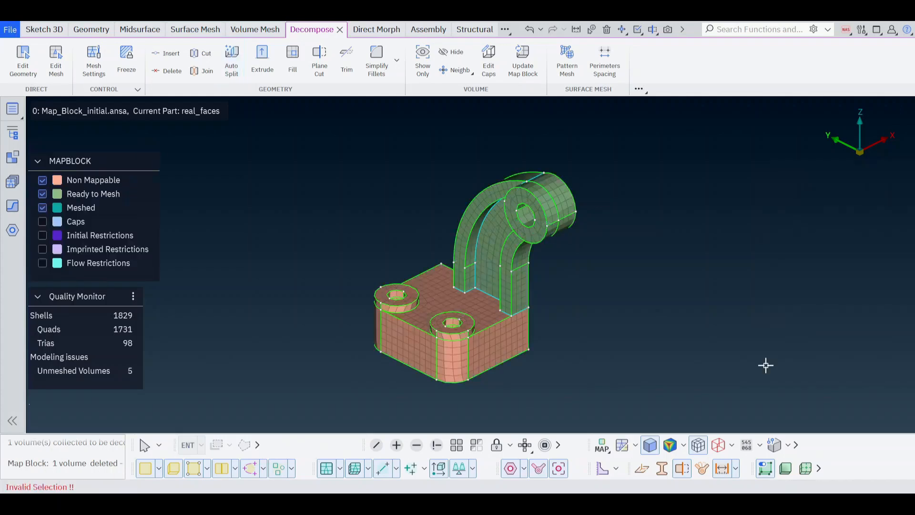
key(F9)
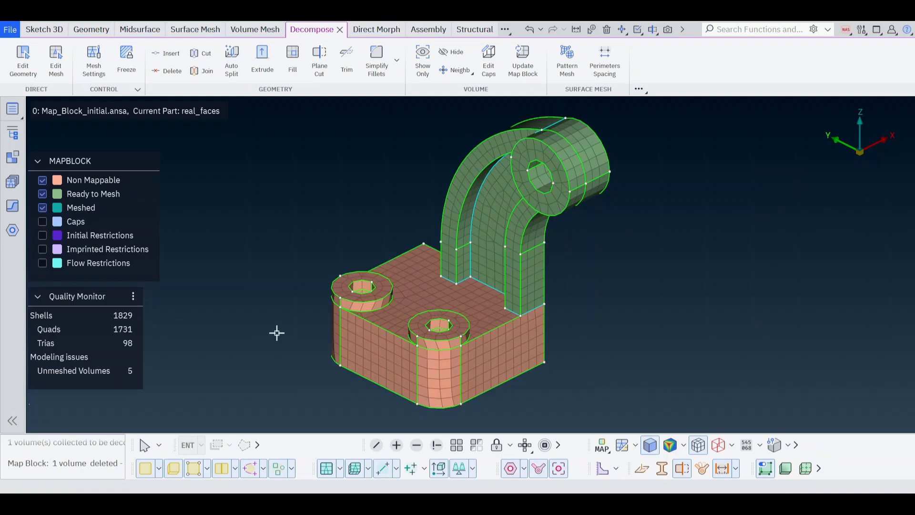
Fill the base perimeters of both round bosses with faces that separate them from the bracket's base plate
click(293, 56)
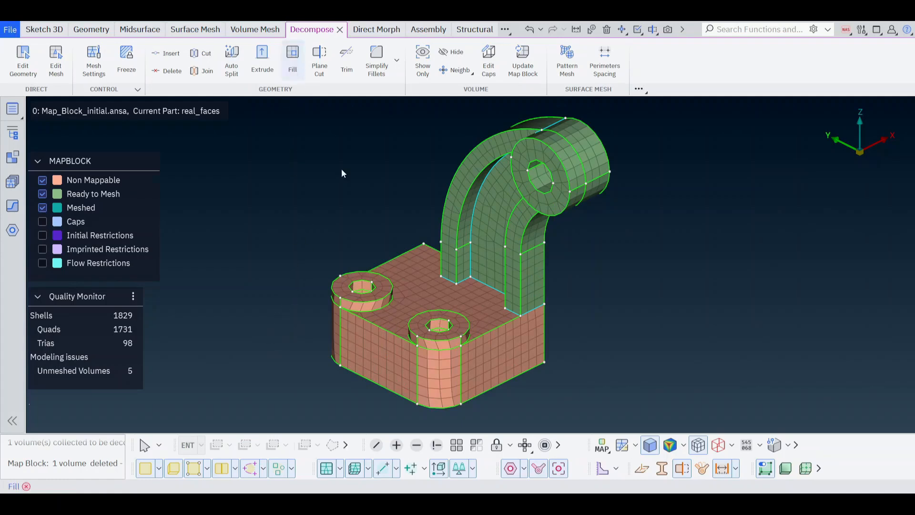
ctrl+drag(391, 314, 400, 340)
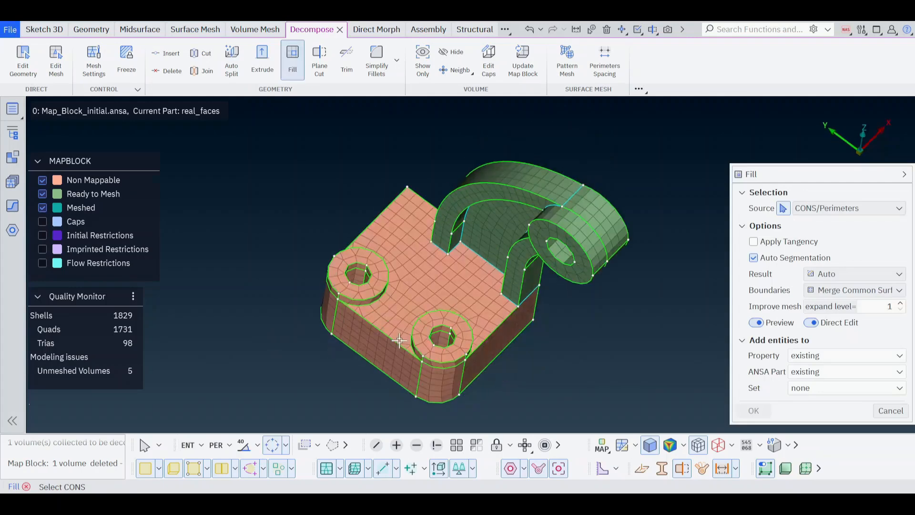
scroll(400, 343, up, 3)
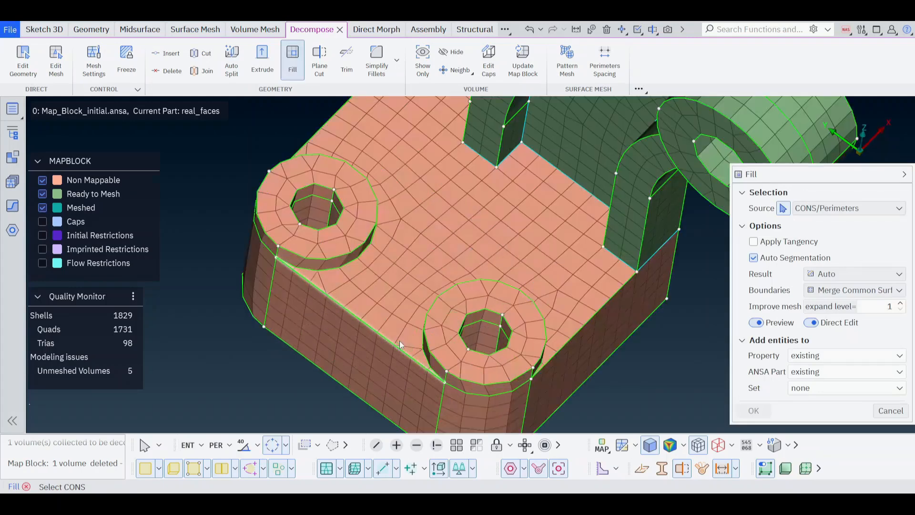
click(342, 266)
click(265, 255)
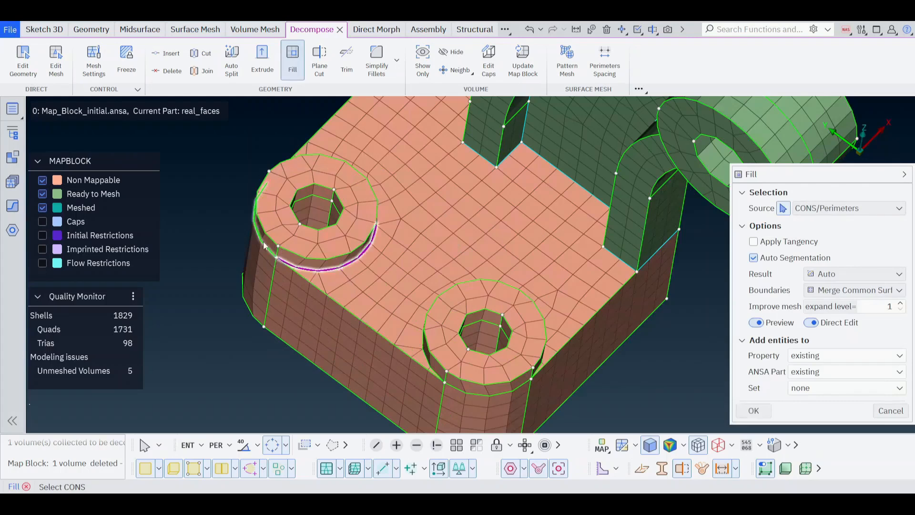
middle_click(206, 237)
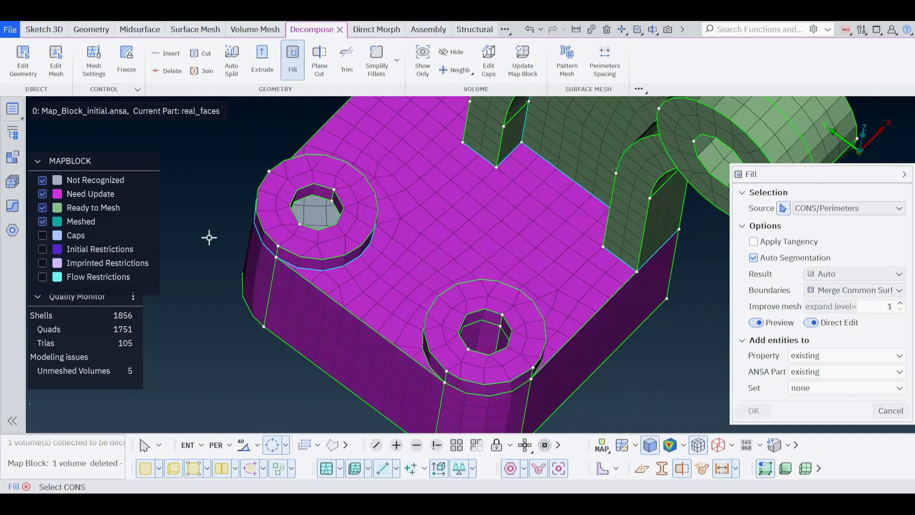
click(424, 349)
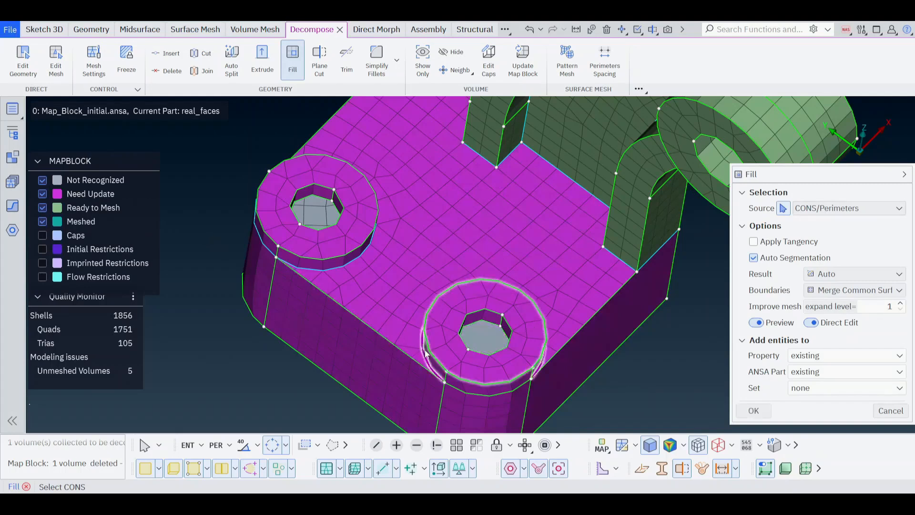
click(468, 391)
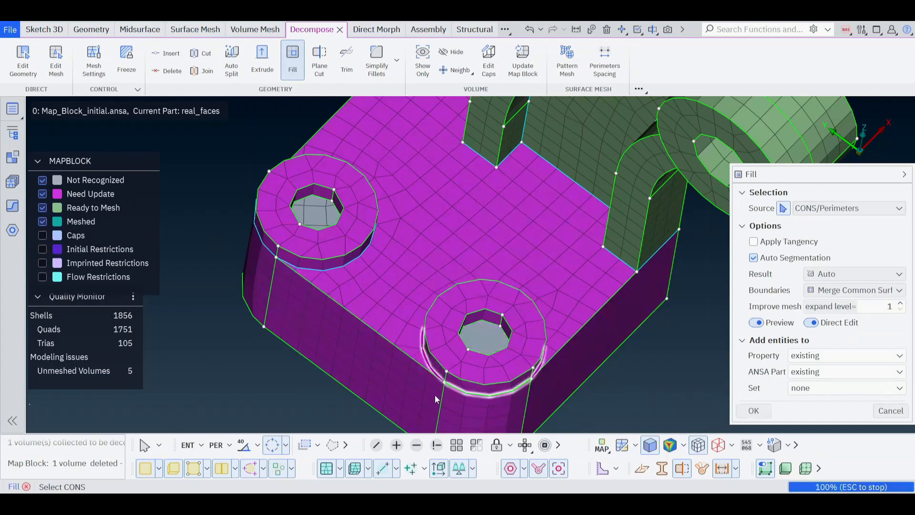
middle_click(313, 406)
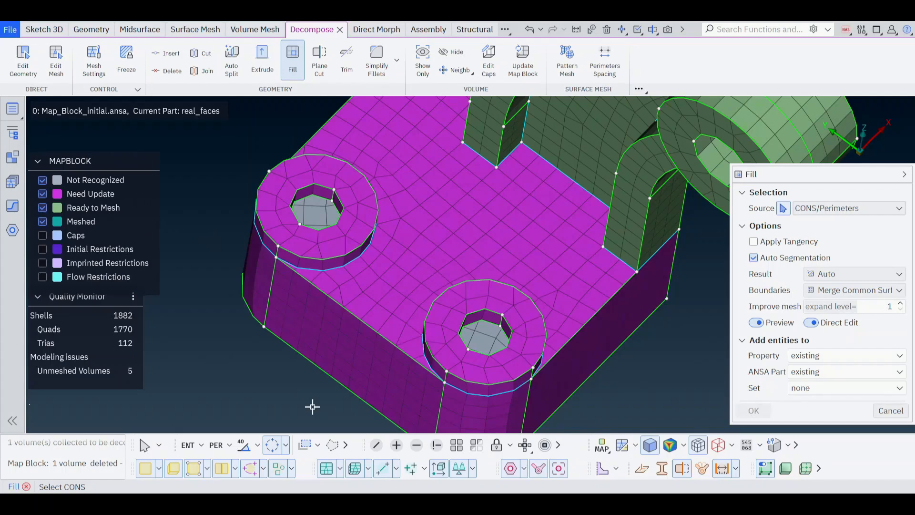
Trim away the fill faces inside both bolt holes and update all map block volumes that need it
click(346, 61)
click(321, 207)
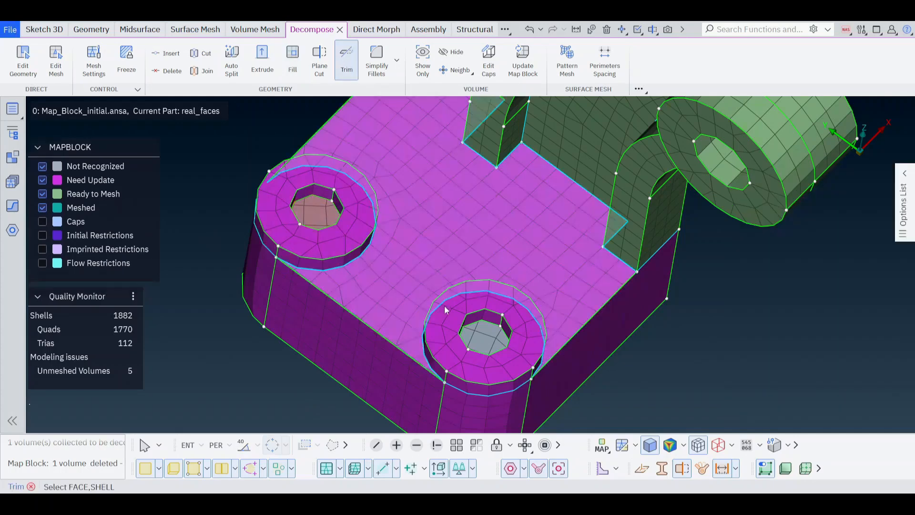
click(481, 333)
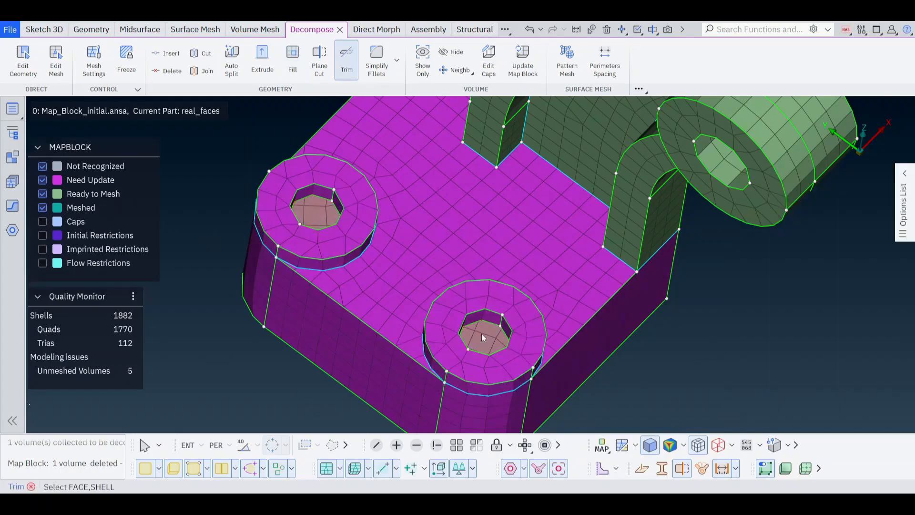
click(309, 367)
middle_click(305, 368)
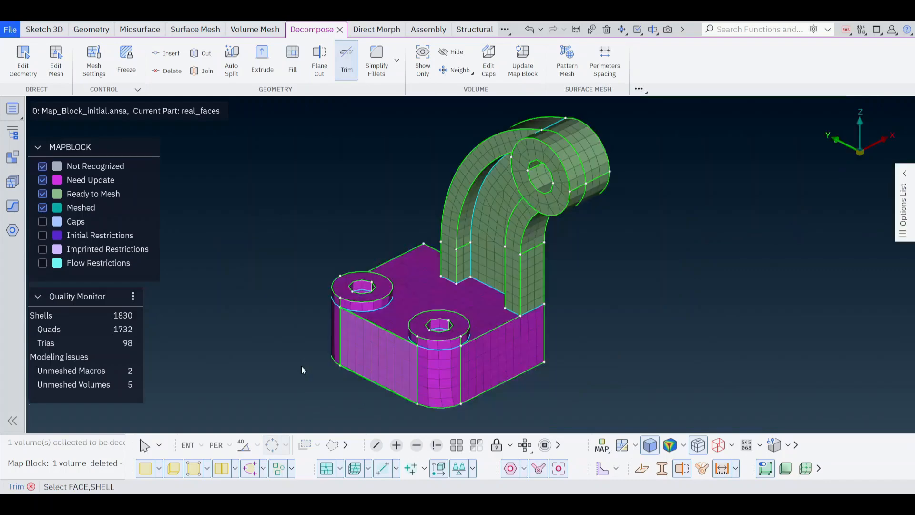
right_click(111, 181)
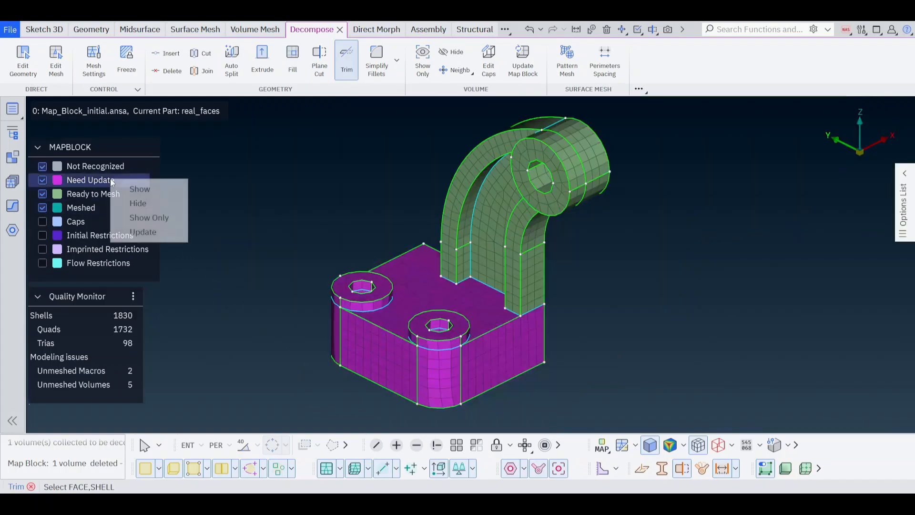
click(143, 232)
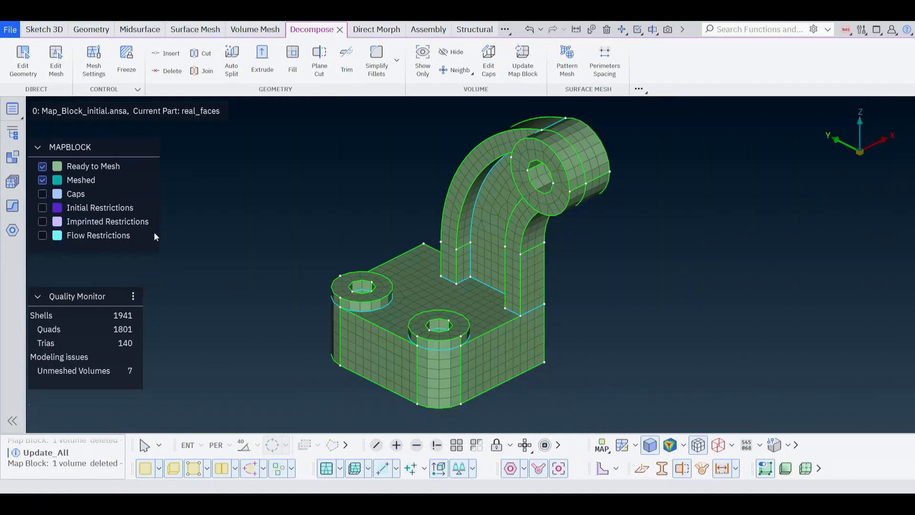
Display the bracket's Caps to examine them from the side, and hide them again before viewing the whole bracket
click(42, 193)
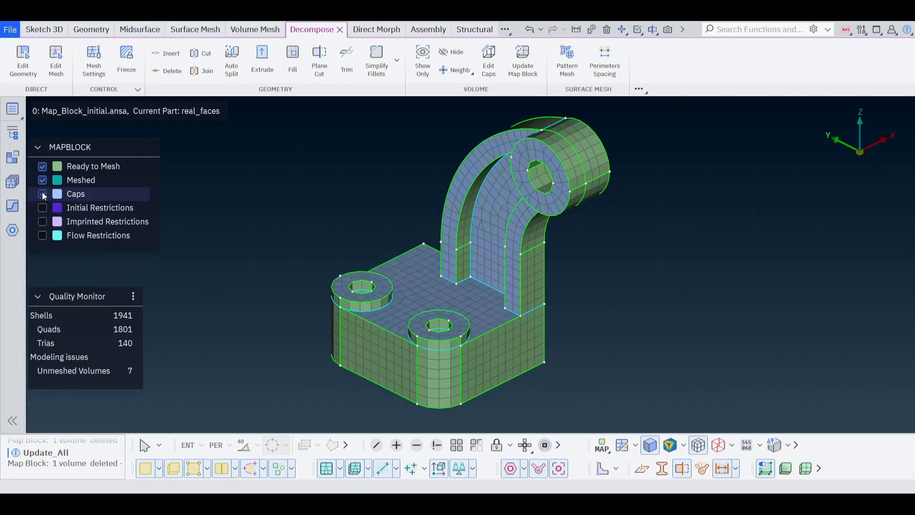
key(F6)
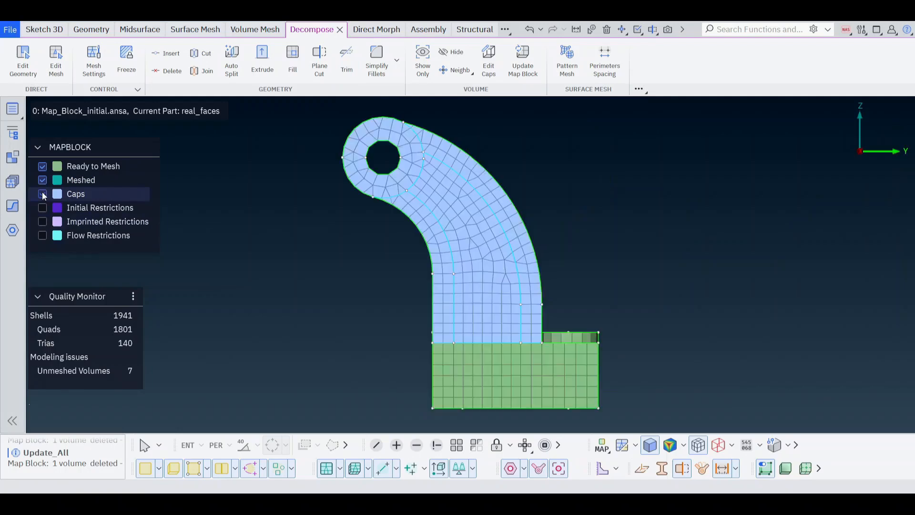
click(43, 194)
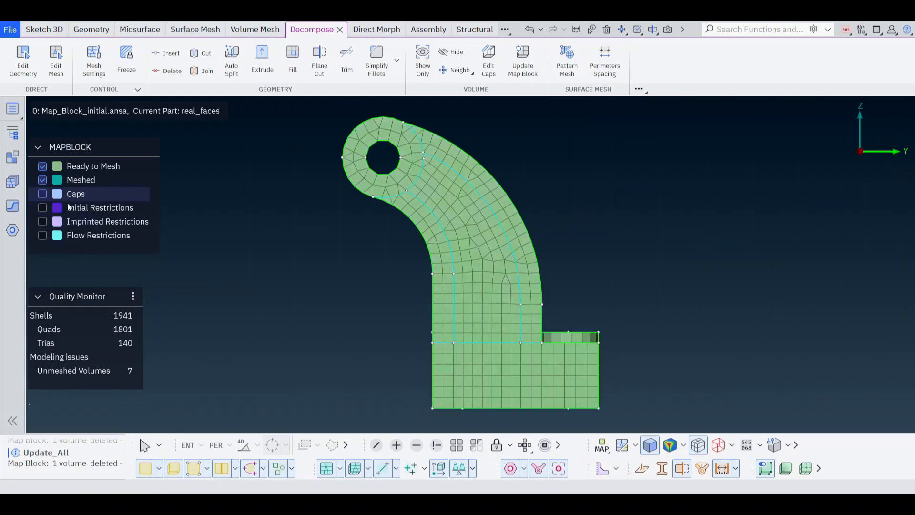
ctrl+drag(367, 318, 393, 313)
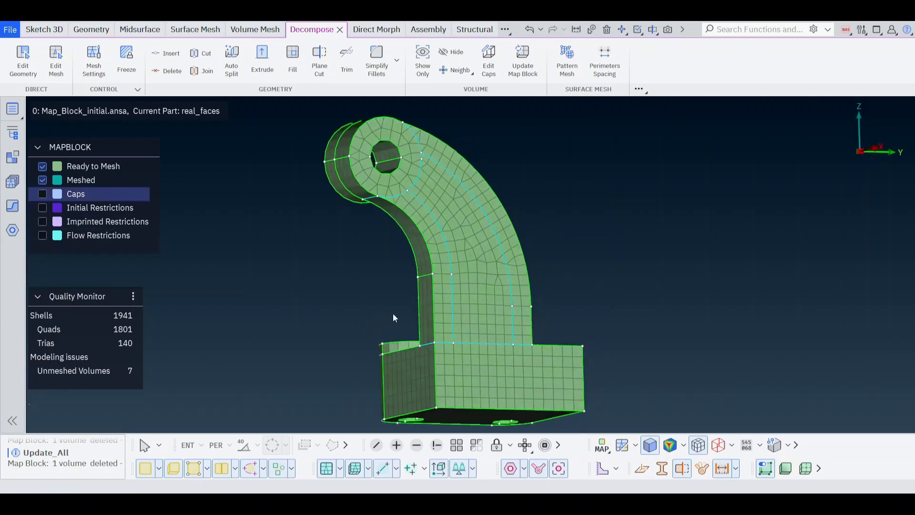
key(F10)
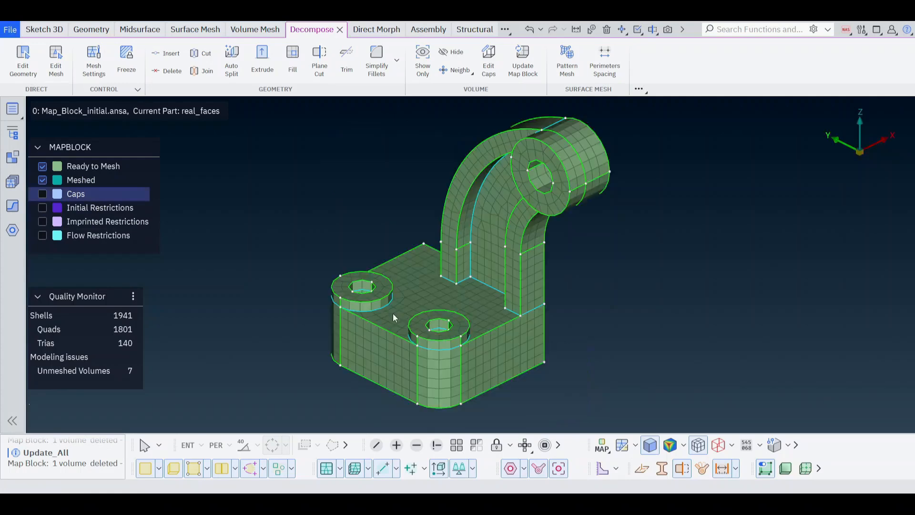
Mesh all of the bracket's Ready to Mesh volumes
right_click(116, 168)
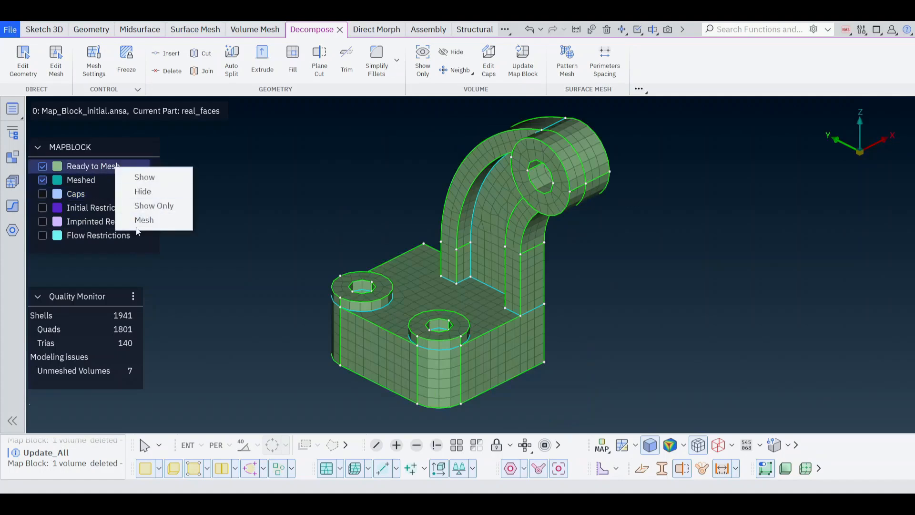
click(139, 220)
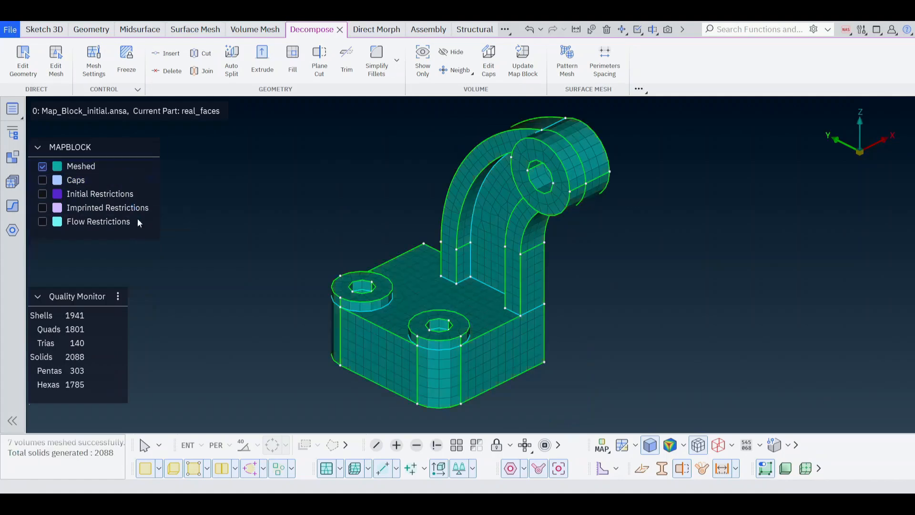
Examine the bracket's solid elements with its faces hidden, and redisplay the faces together with the whole model
click(146, 467)
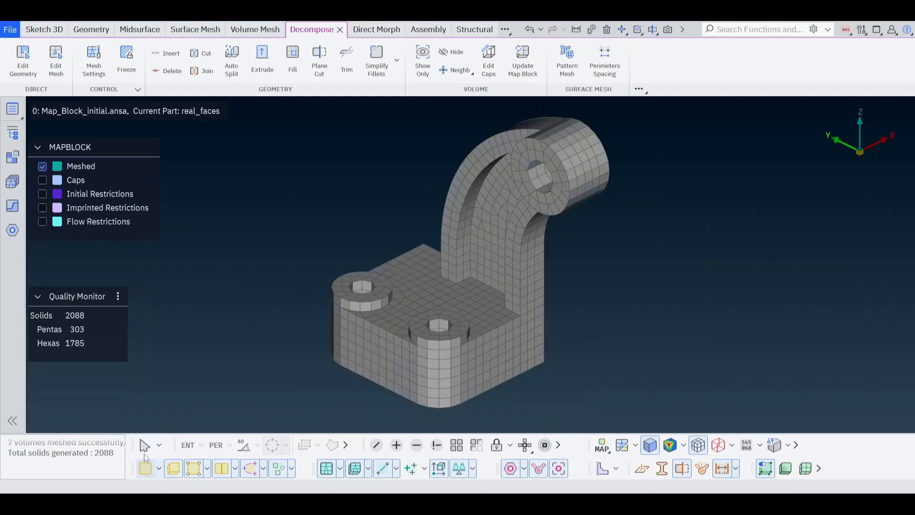
click(145, 445)
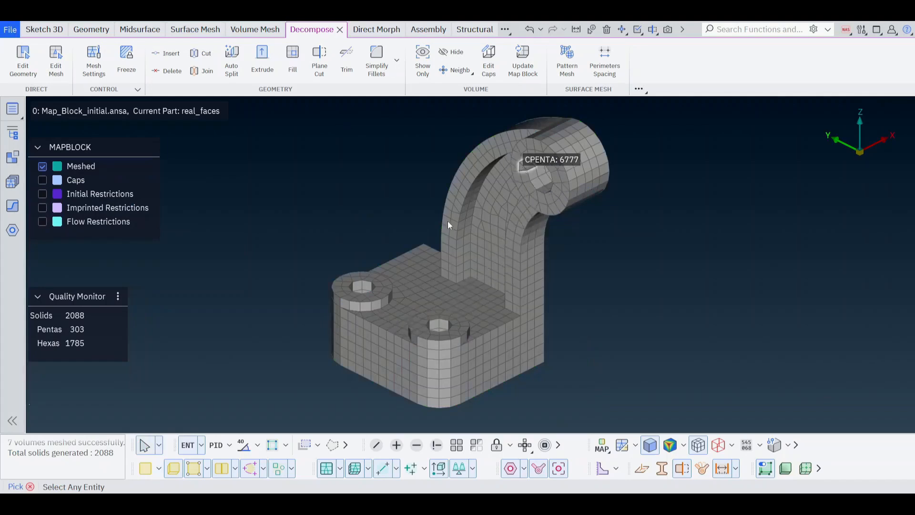
click(145, 469)
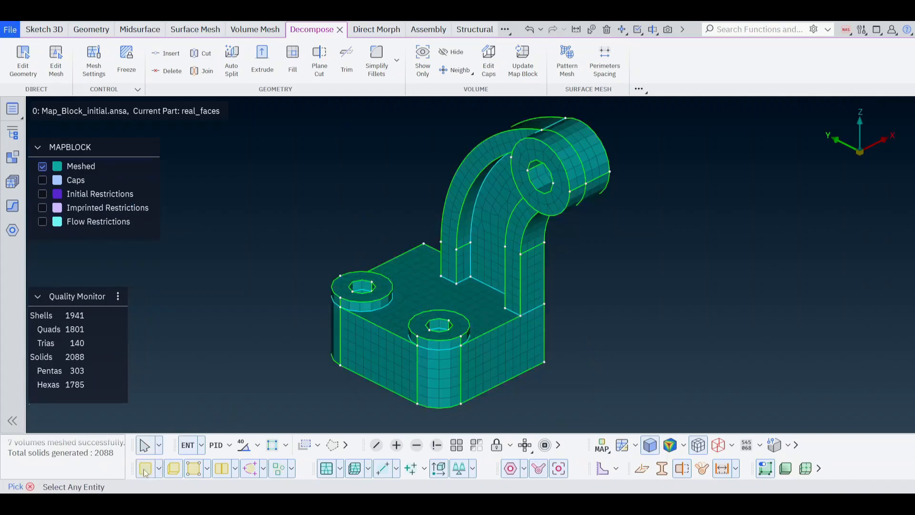
click(457, 447)
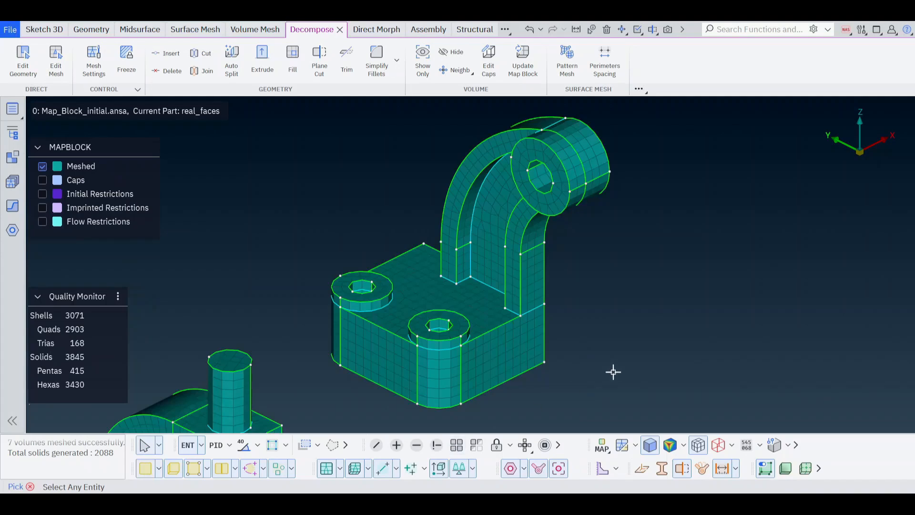
key(F9)
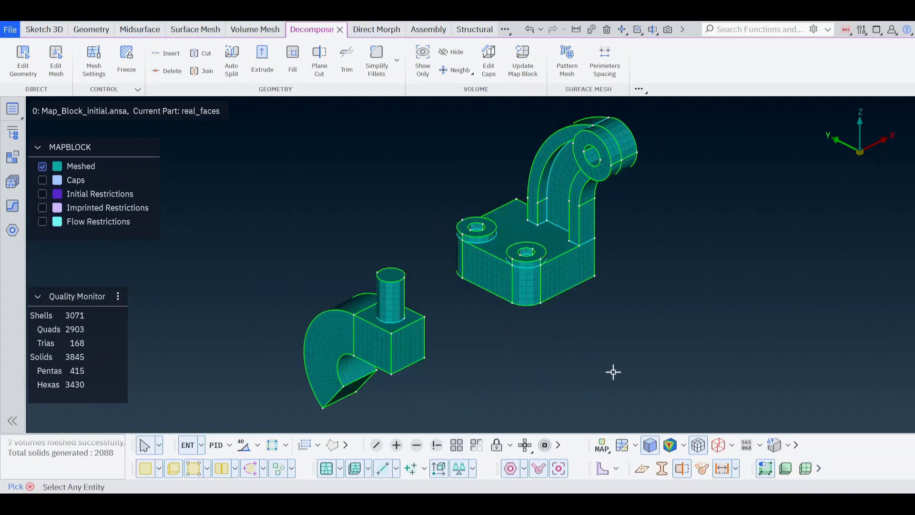